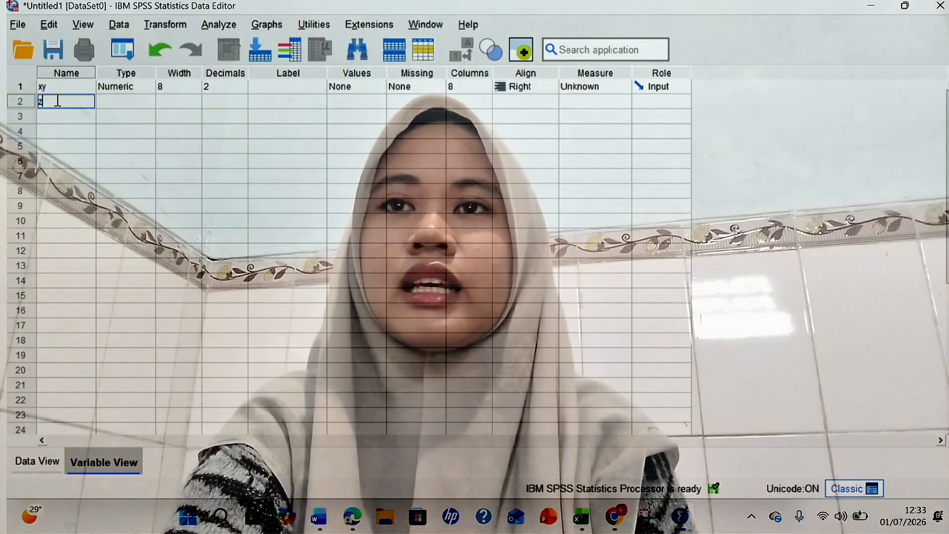
Label the variable xy "motivasi dan hasil" and the variable z "kelas"
left_click(261, 86)
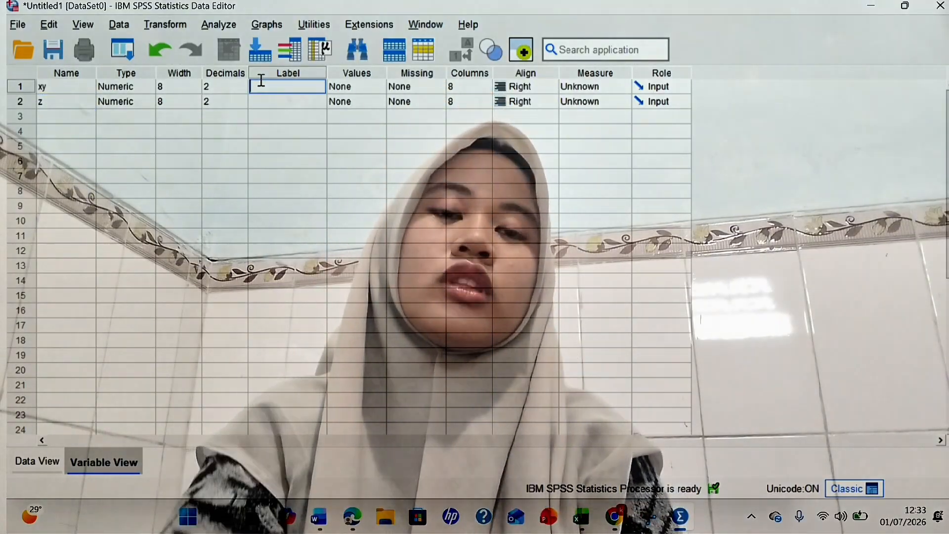
type("motivasi ")
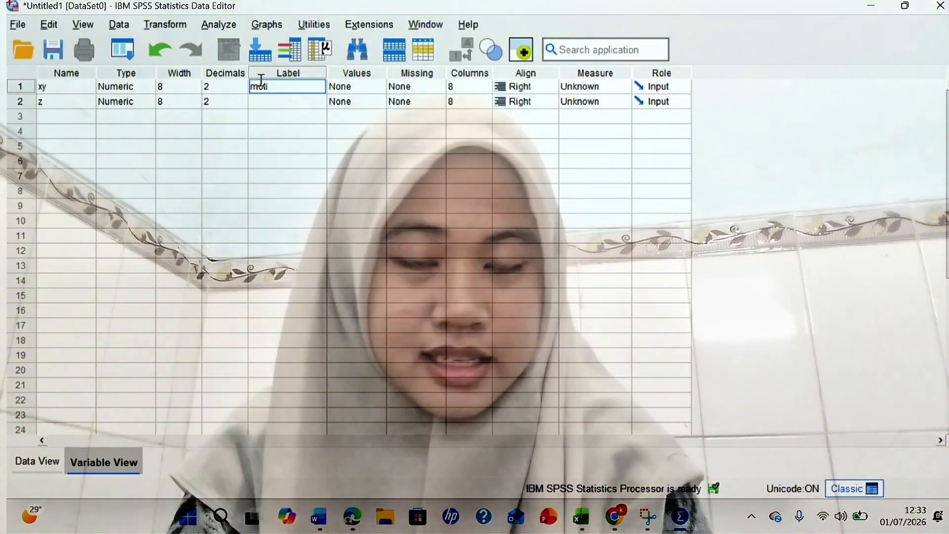
type("d")
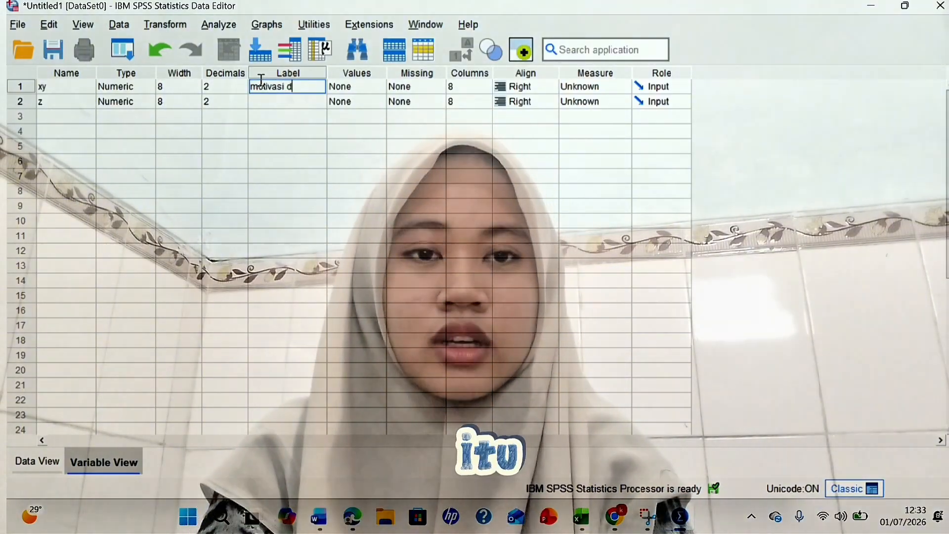
type("an hasil")
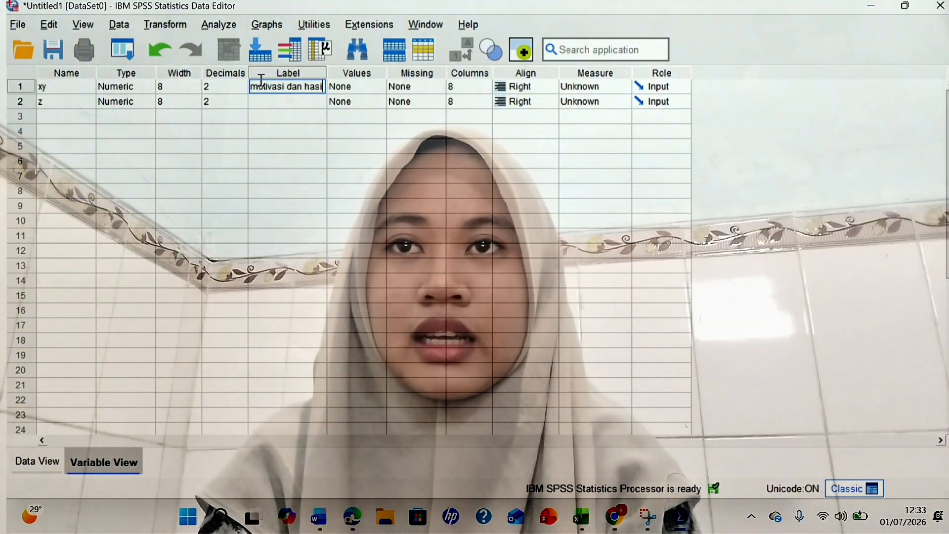
left_click(280, 102)
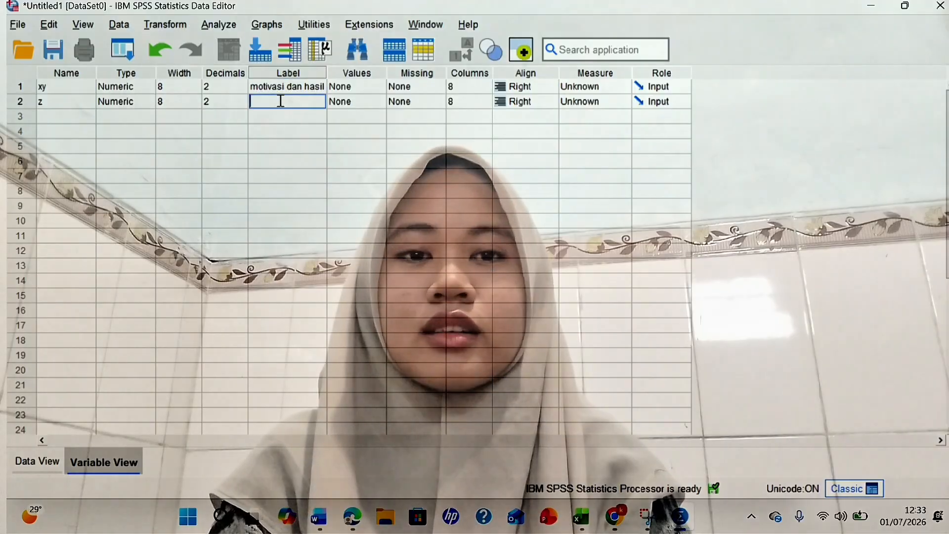
type("kelas")
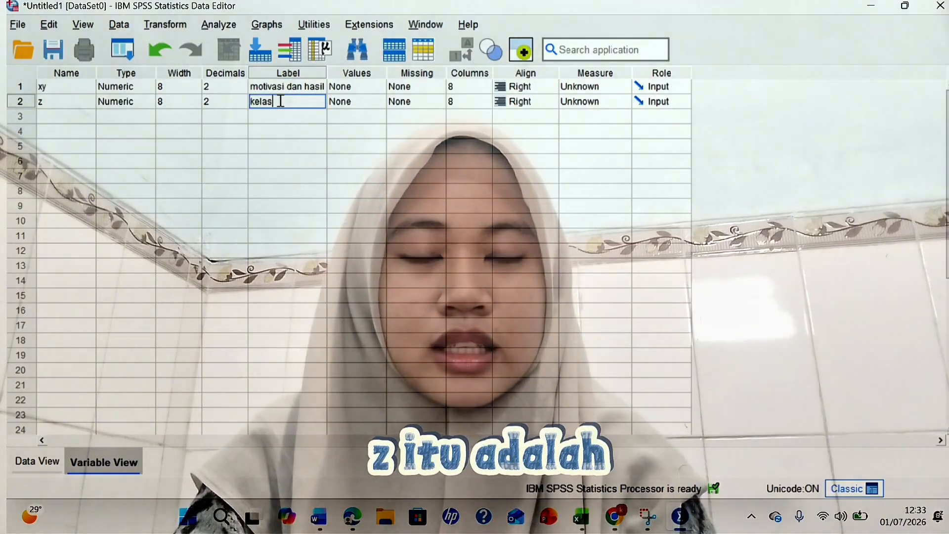
Define a value label for variable z that assigns "eksperimen" to the value 1
left_click(331, 103)
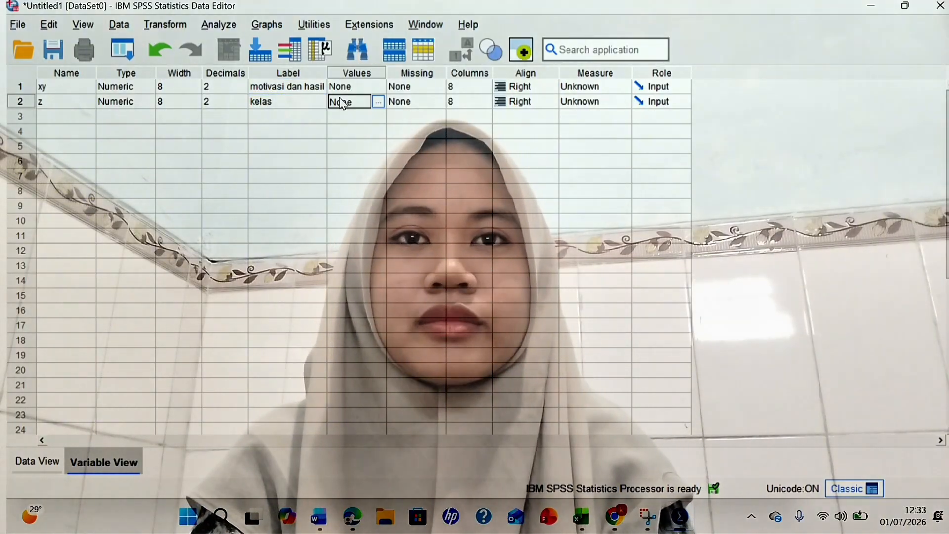
left_click(380, 103)
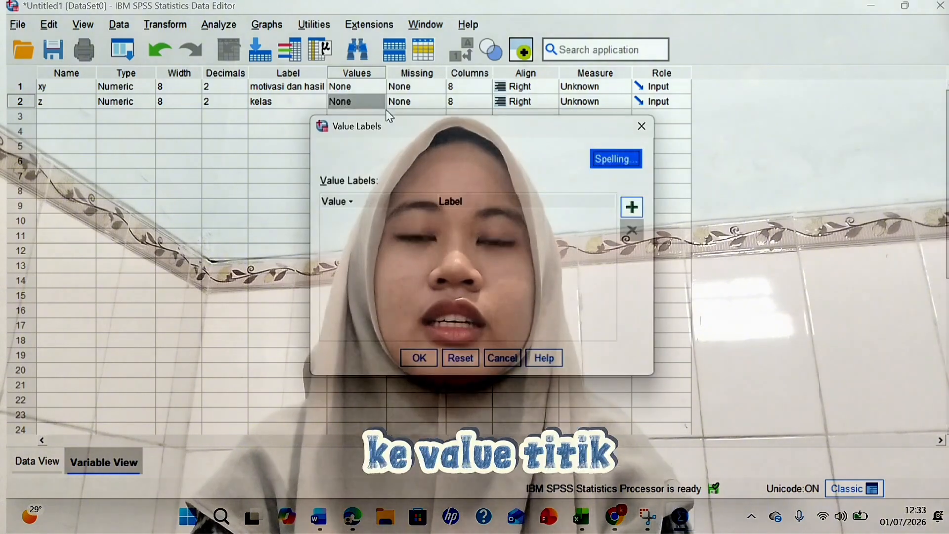
left_click(631, 208)
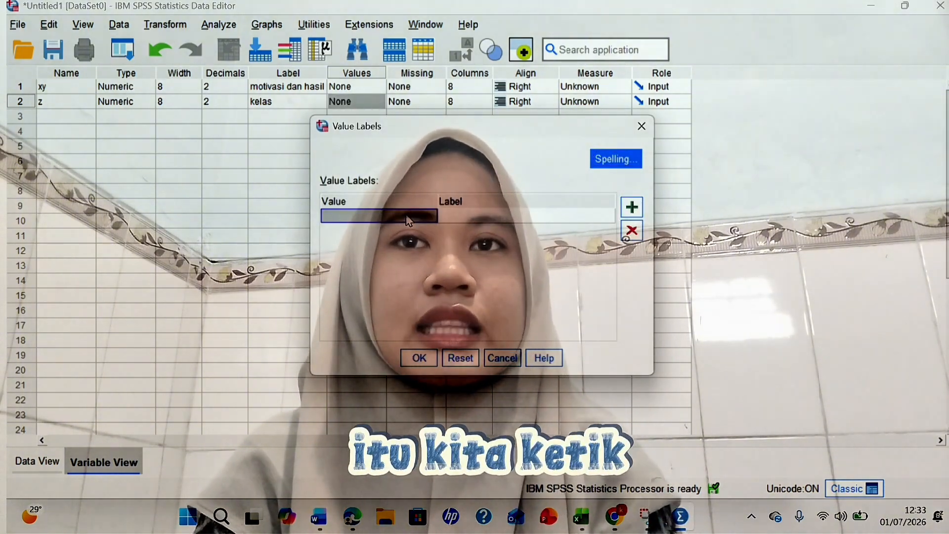
type("1")
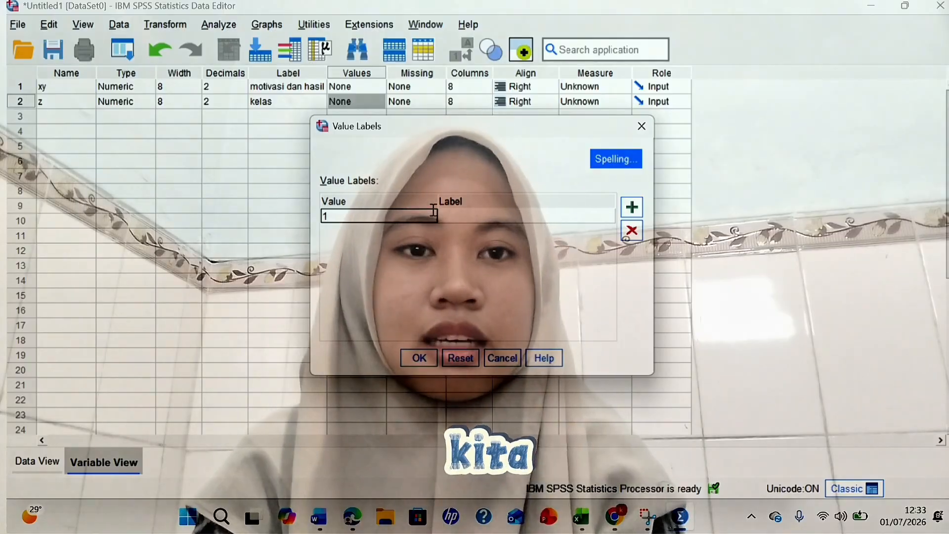
left_click(454, 212)
type("ek")
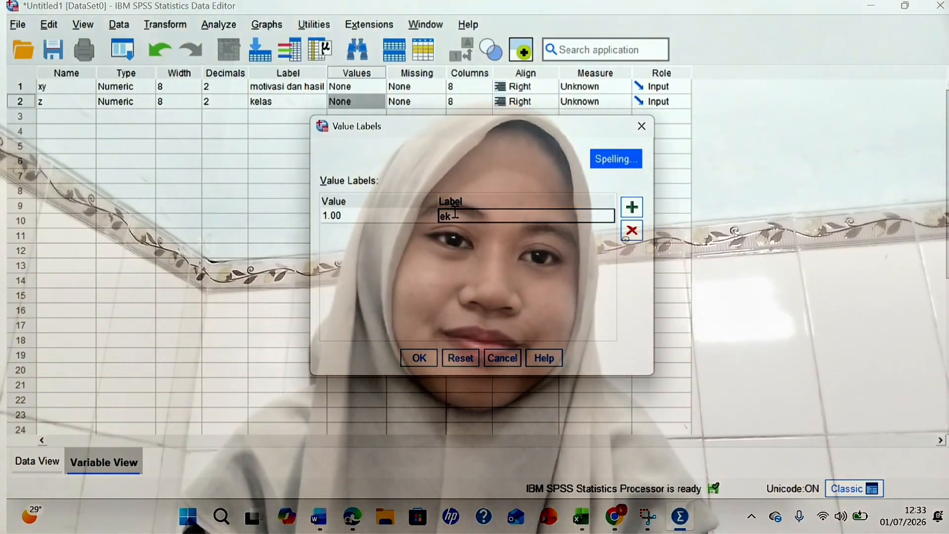
type("sperimen")
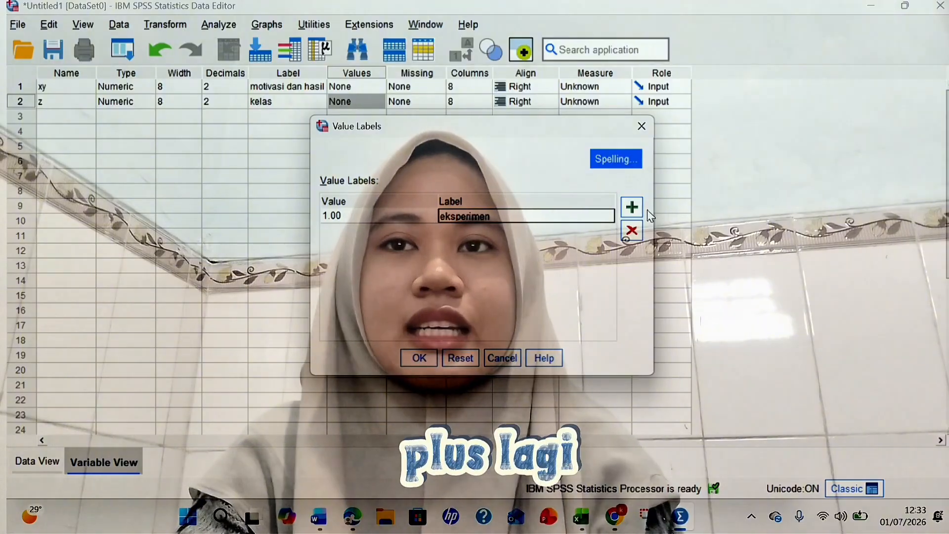
Add a second value label assigning "kontrol" to the value 2 and apply the labels to variable z
left_click(634, 205)
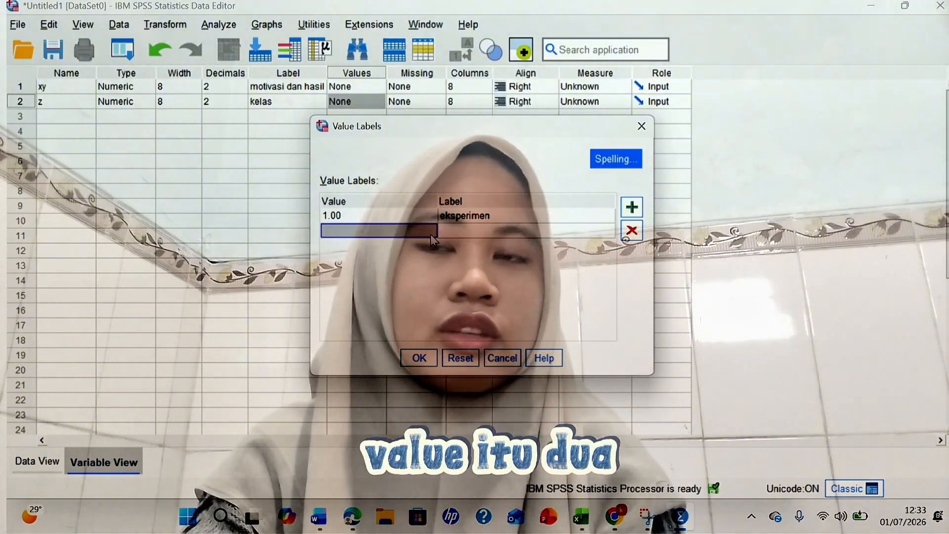
type("2")
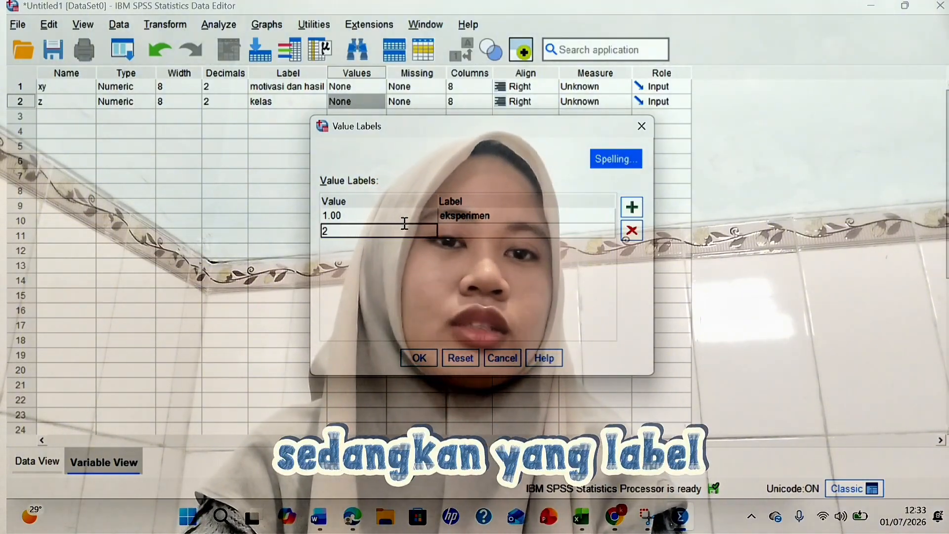
left_click(451, 224)
type("kontrol")
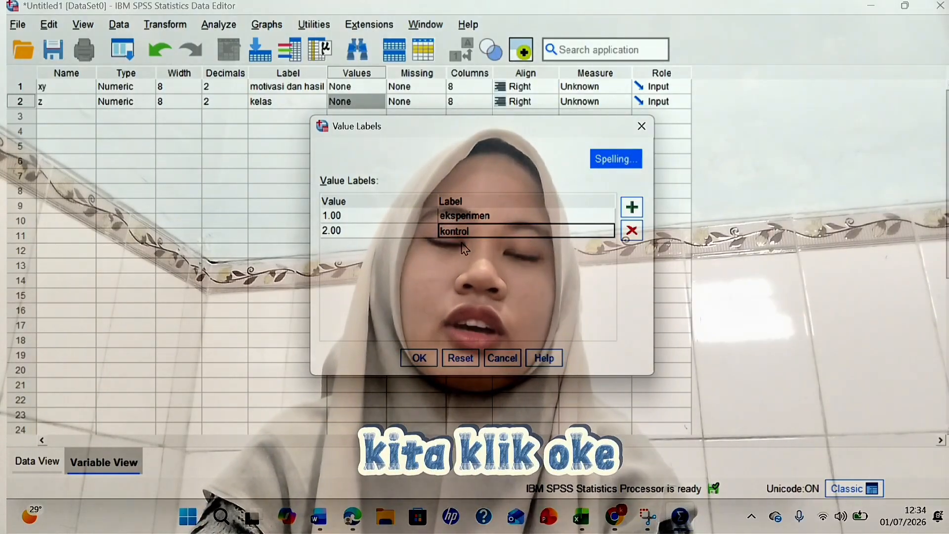
left_click(408, 361)
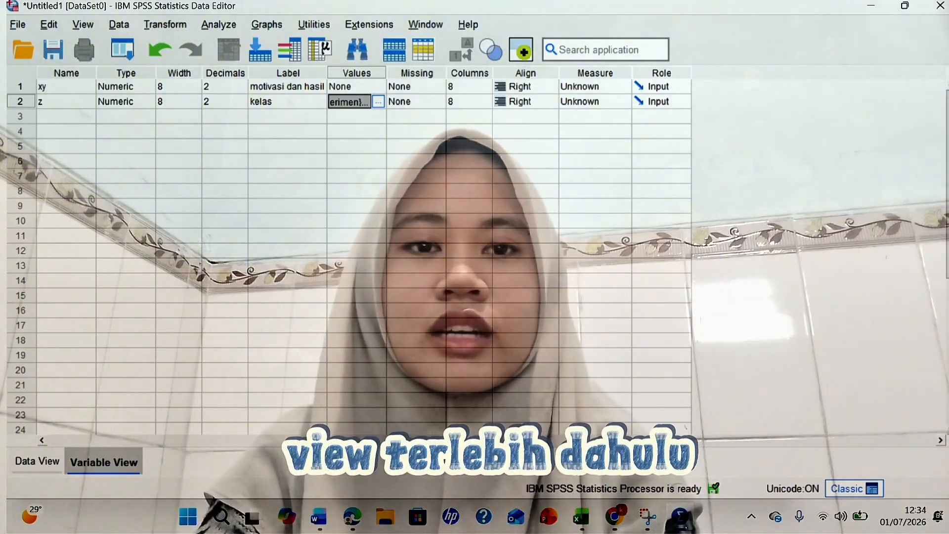
Check the x and y scores in the Excel workbook, and return to SPSS and show the Data View
left_click(579, 517)
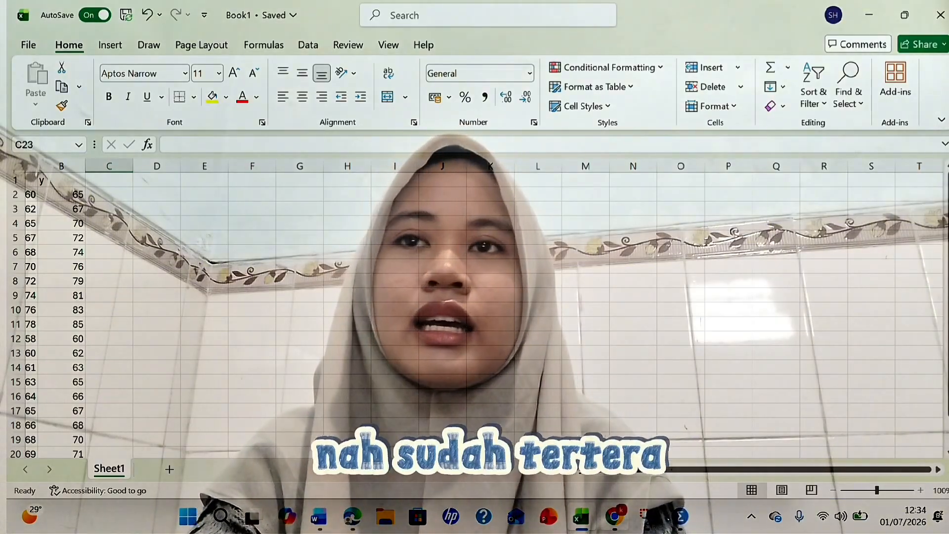
left_click(676, 517)
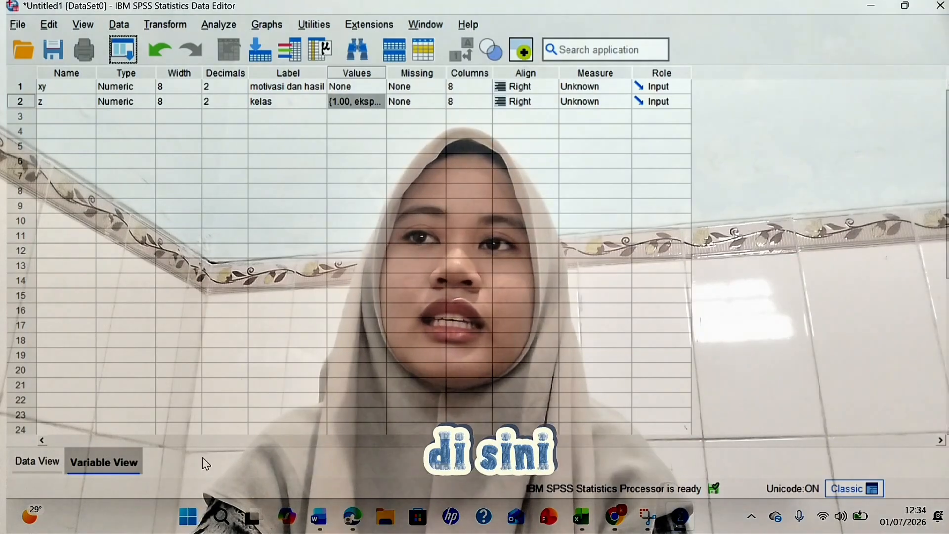
left_click(41, 465)
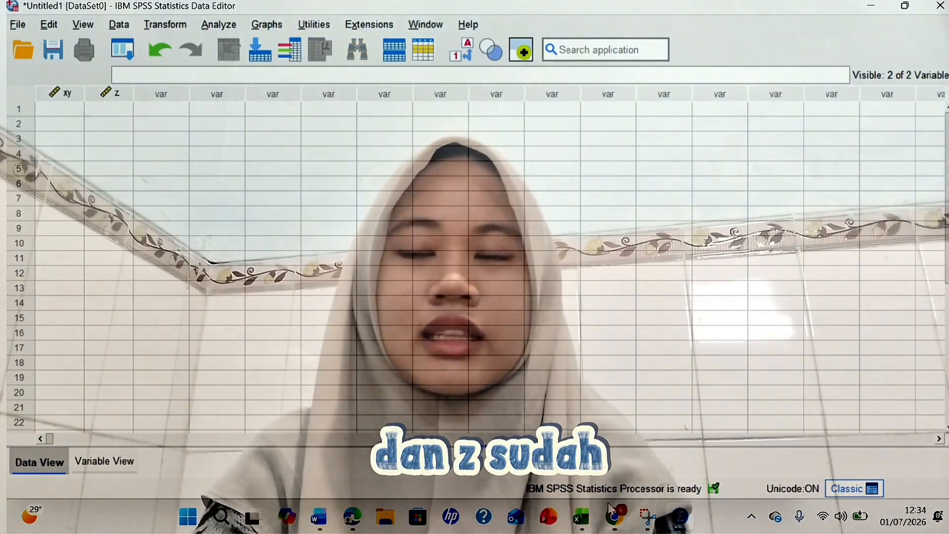
Copy the x scores in A2:A21 of the Excel sheet into the SPSS xy column, starting at row 1
left_click(581, 517)
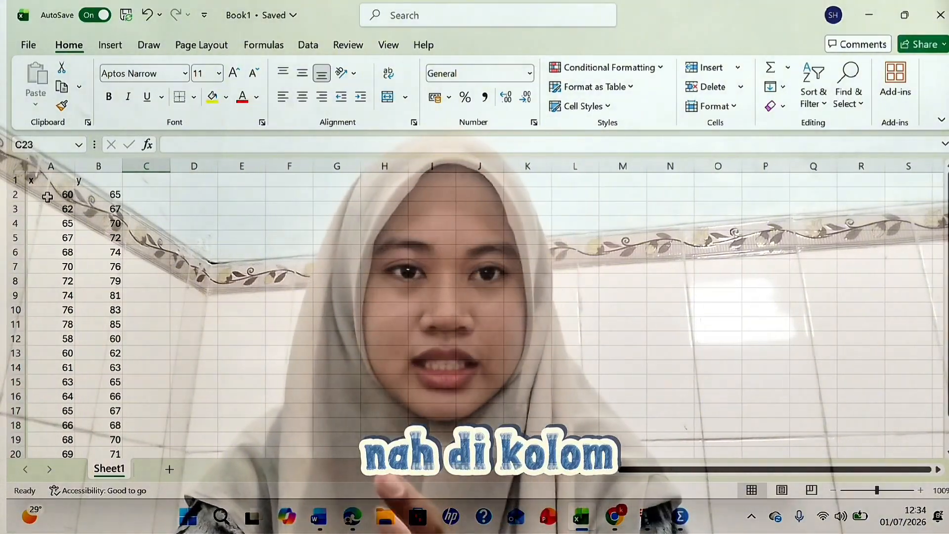
double_click(49, 198)
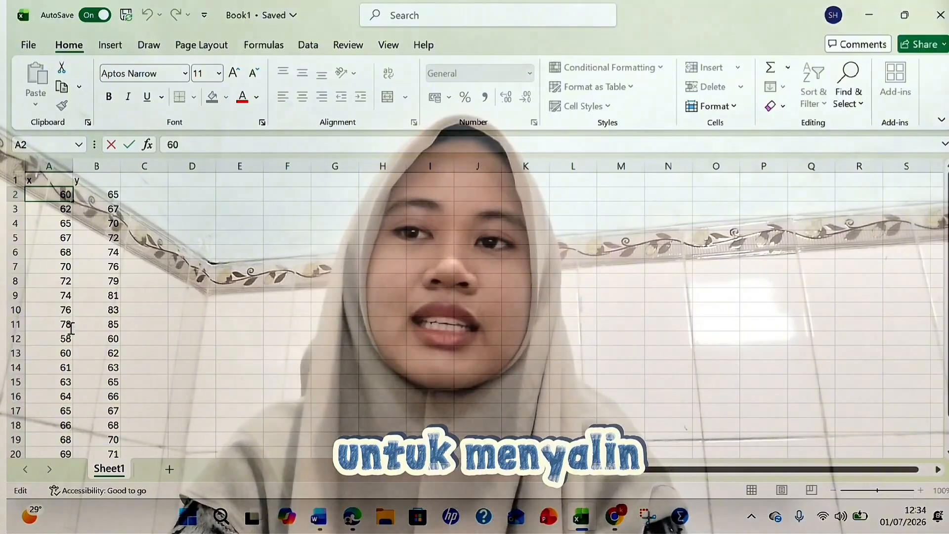
left_click(179, 255)
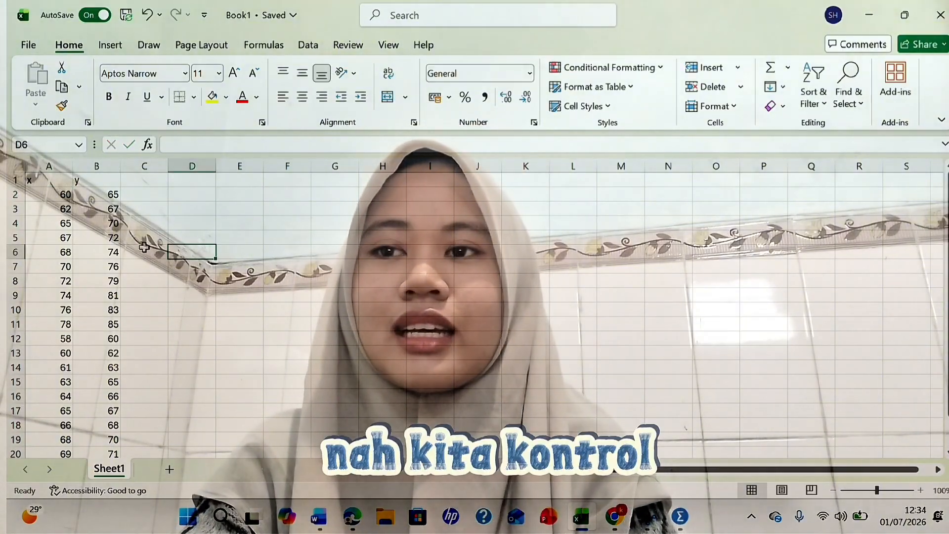
left_click_drag(63, 239, 66, 348)
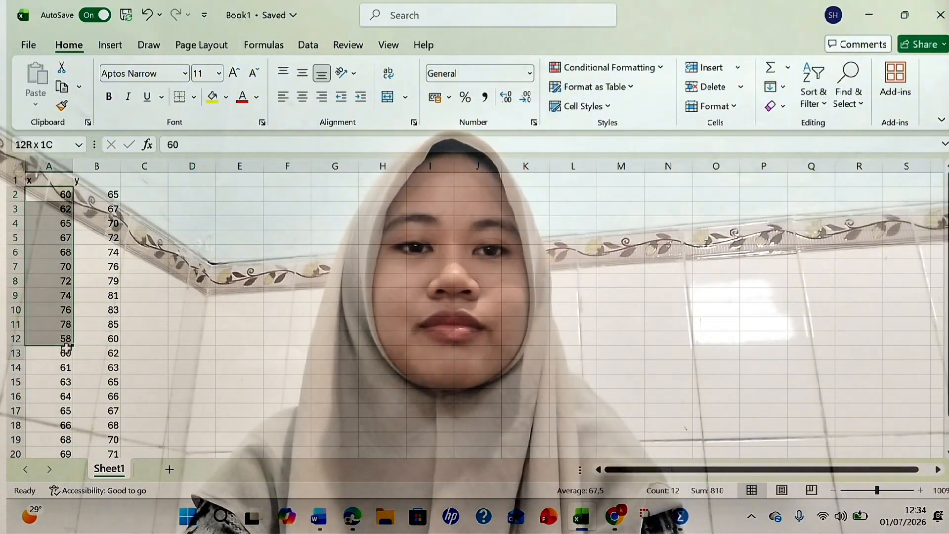
left_click_drag(63, 450, 62, 362)
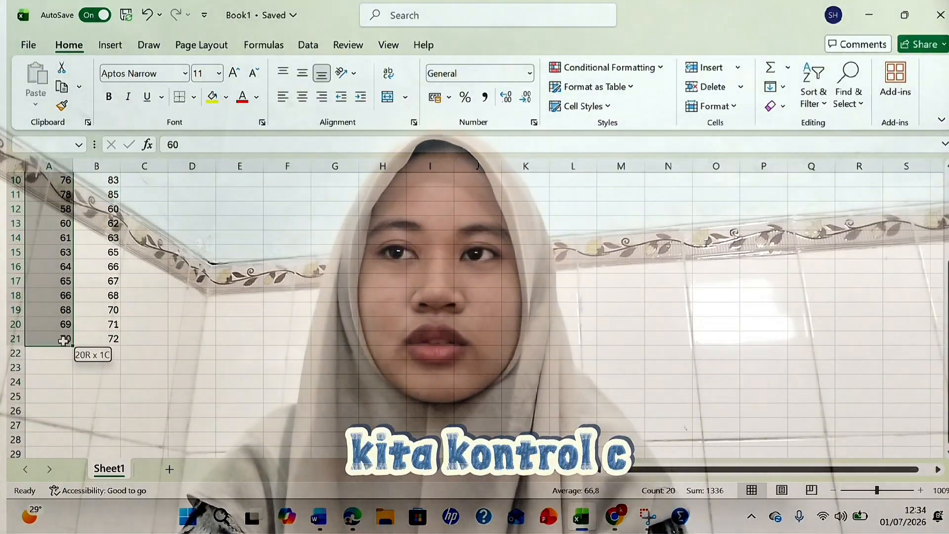
scroll(103, 285, "up", 3)
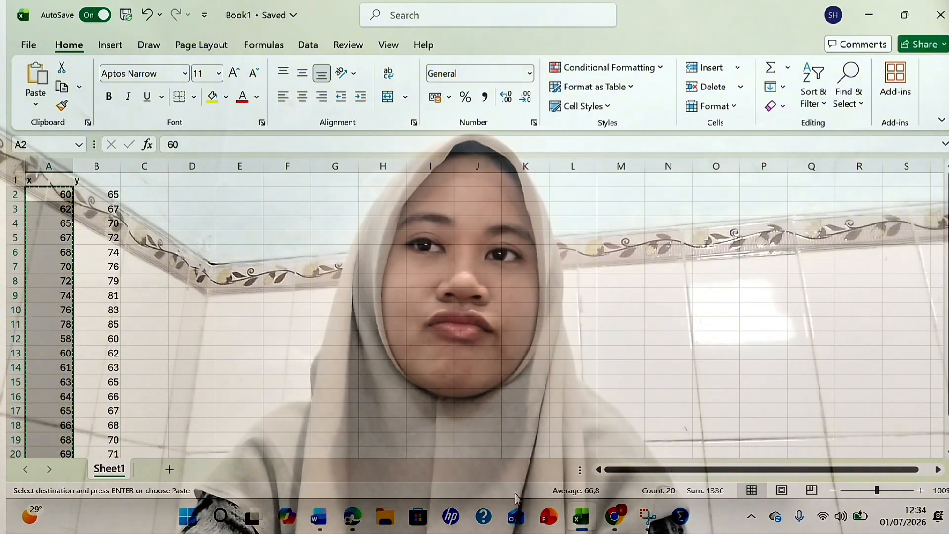
left_click(680, 525)
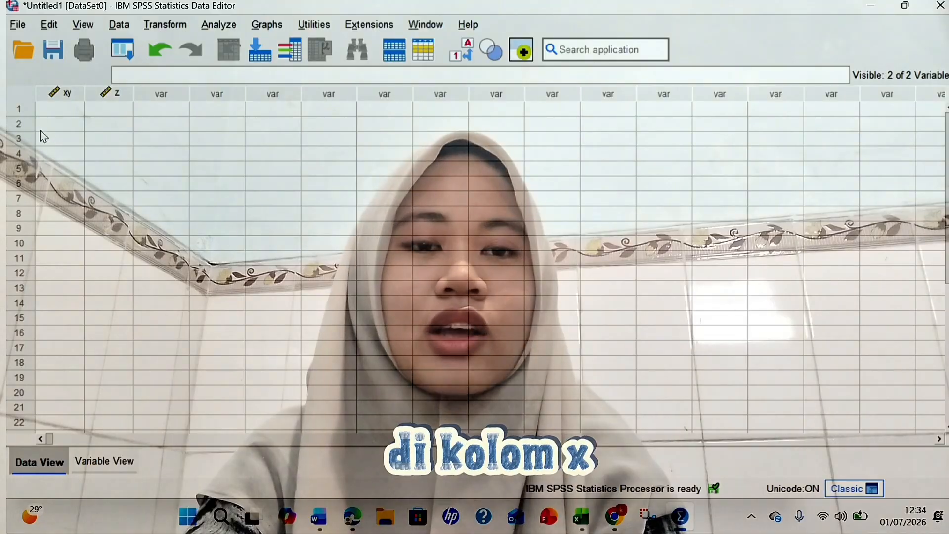
type("60.00 62.00 65.00 67.00 68.00 70.00 72.00 74.00 76.00 78.00 58.00 60.00 61.00 63.00 64.00 65.00 66.00 68.00 69.00 70.00")
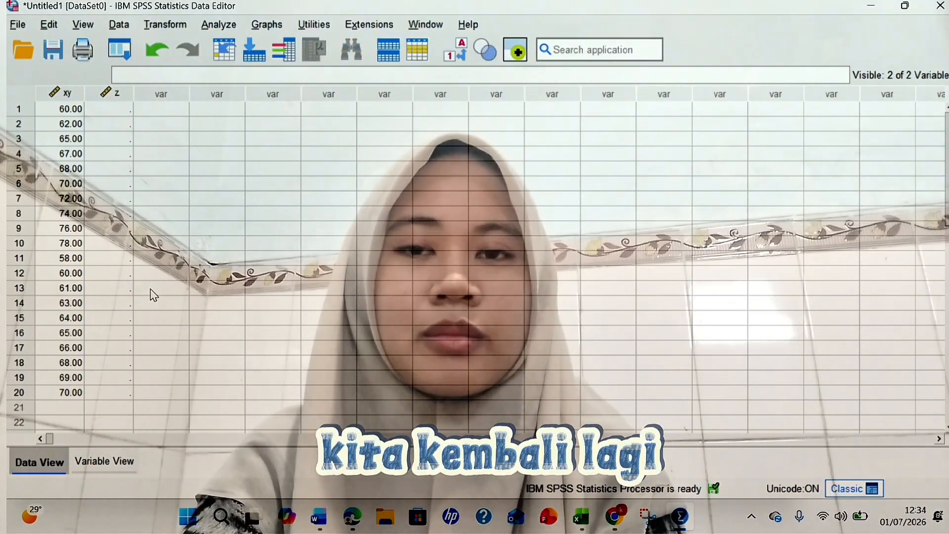
Switch back to Excel and copy the y scores in B2:B21
left_click(579, 518)
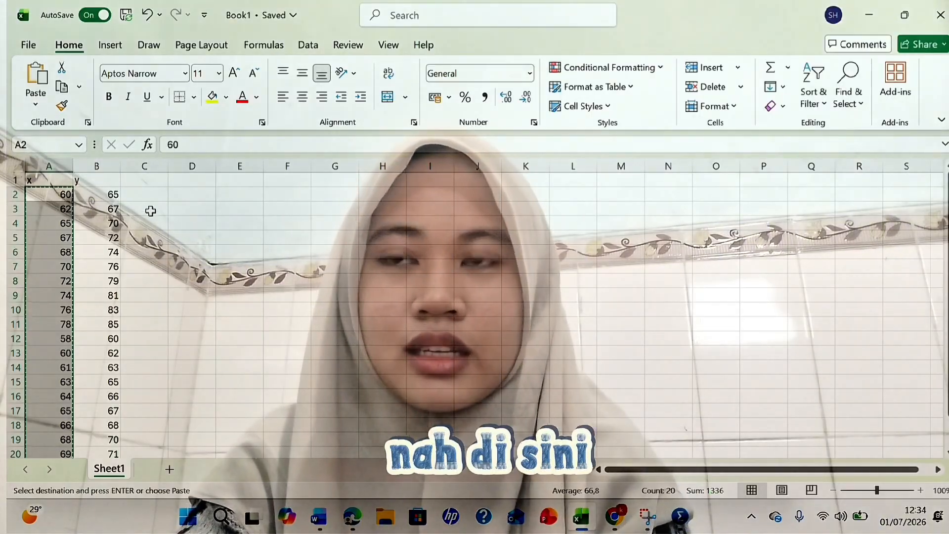
key("Escape")
left_click(99, 195)
double_click(112, 196)
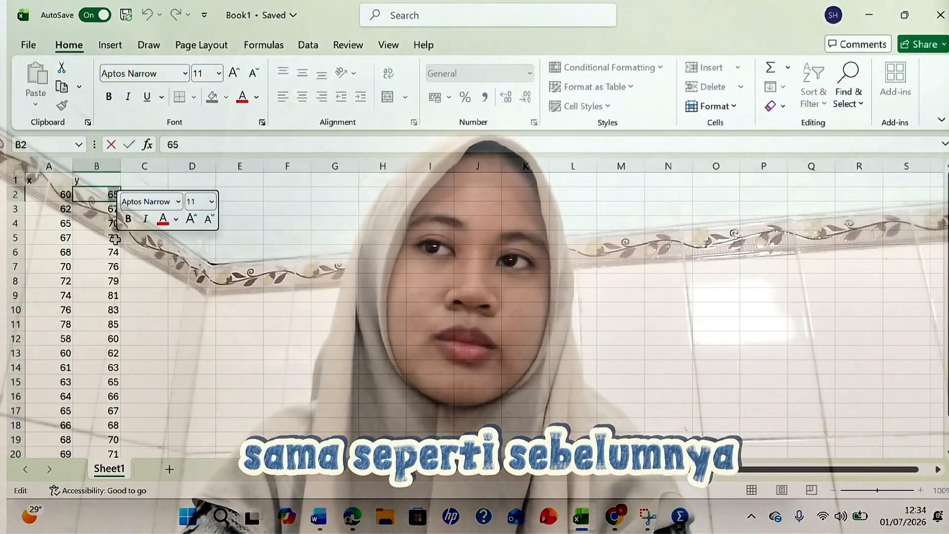
left_click(169, 253)
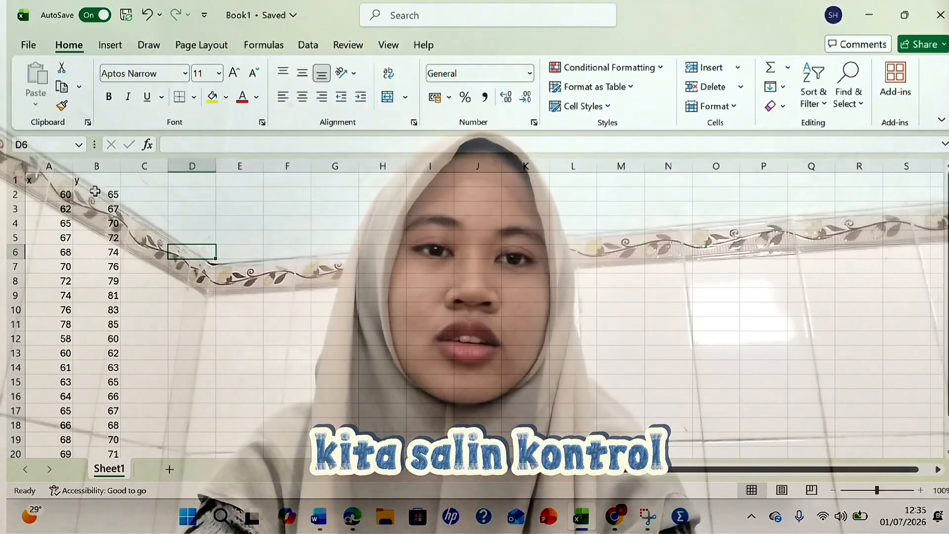
left_click_drag(113, 240, 99, 335)
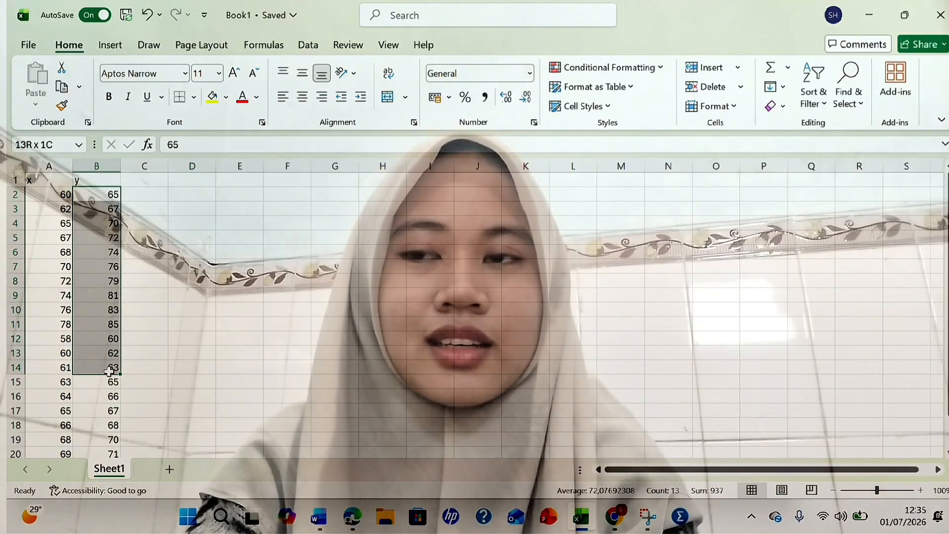
mouse_move(112, 406)
left_mouse_down()
mouse_move(106, 413)
mouse_move(106, 396)
left_mouse_up()
scroll(180, 307, "up", 2)
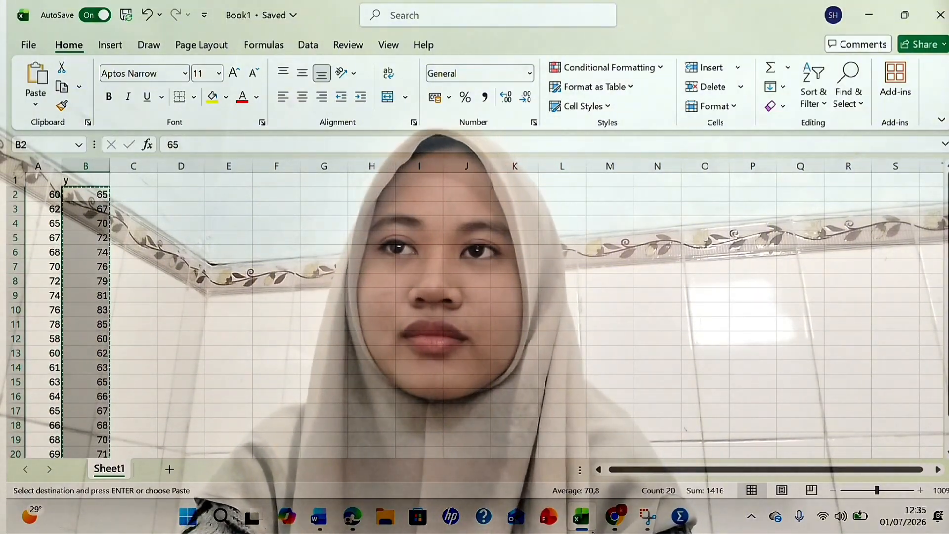
Return to SPSS and paste the copied y scores into the xy column below the x scores, starting at row 21
left_click(681, 516)
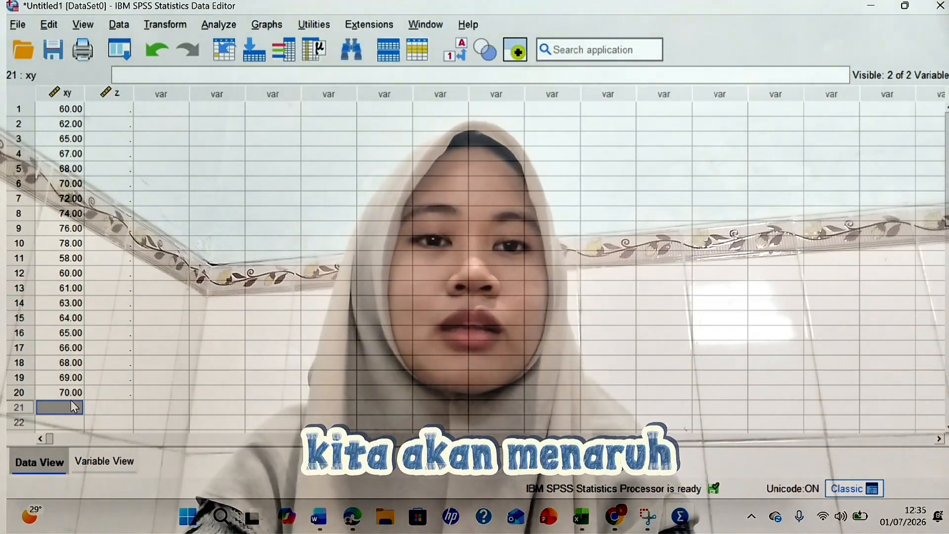
scroll(72, 401, "down", 2)
scroll(72, 402, "down", 3)
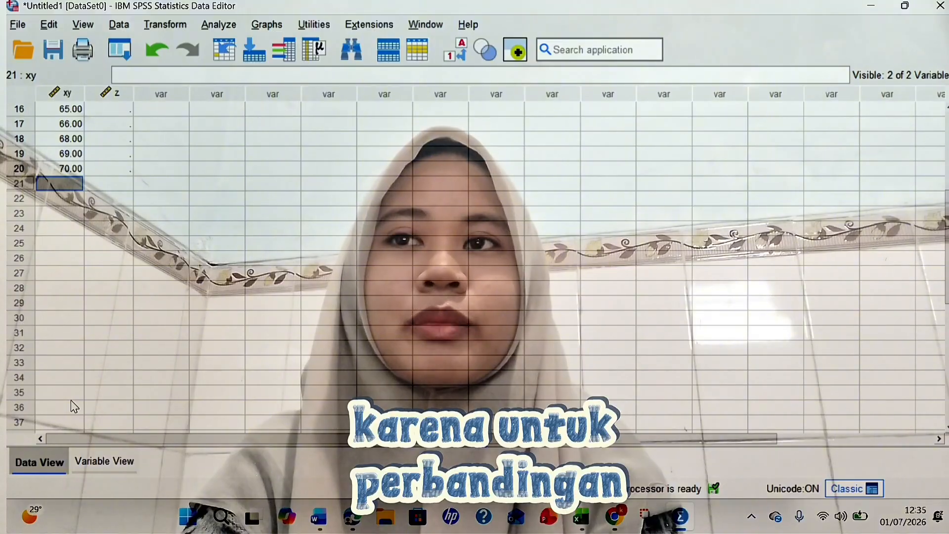
key("ctrl+v")
scroll(153, 346, "down", 1)
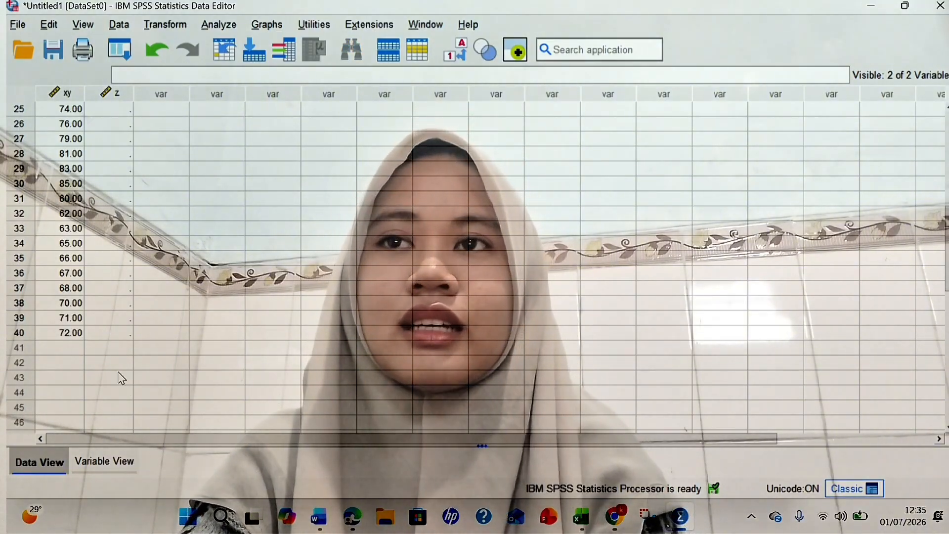
Enter the group code 1 in the z column for rows 1 to 20
scroll(170, 254, "up", 4)
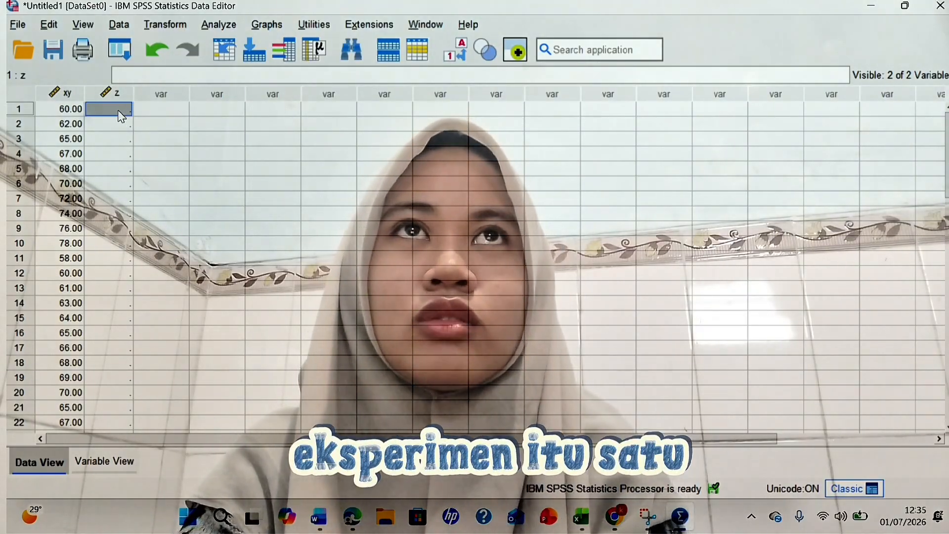
type("1")
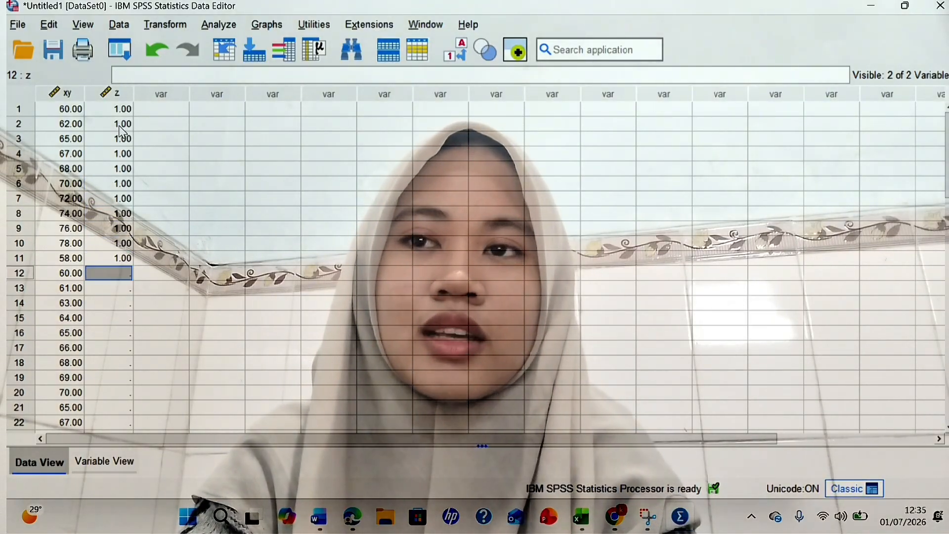
key("Return")
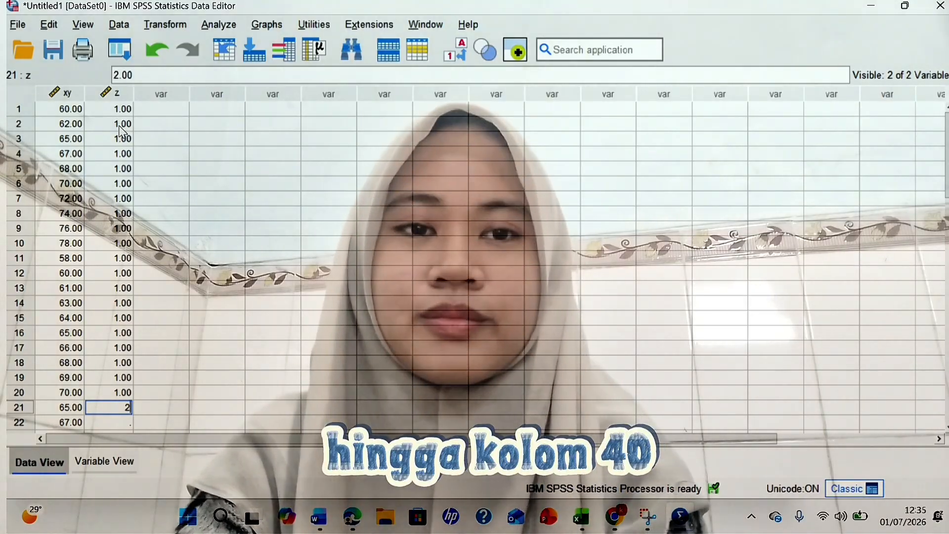
Enter the group code 2 in the z column for rows 21 to 40
key("Return")
type("2")
key("Return")
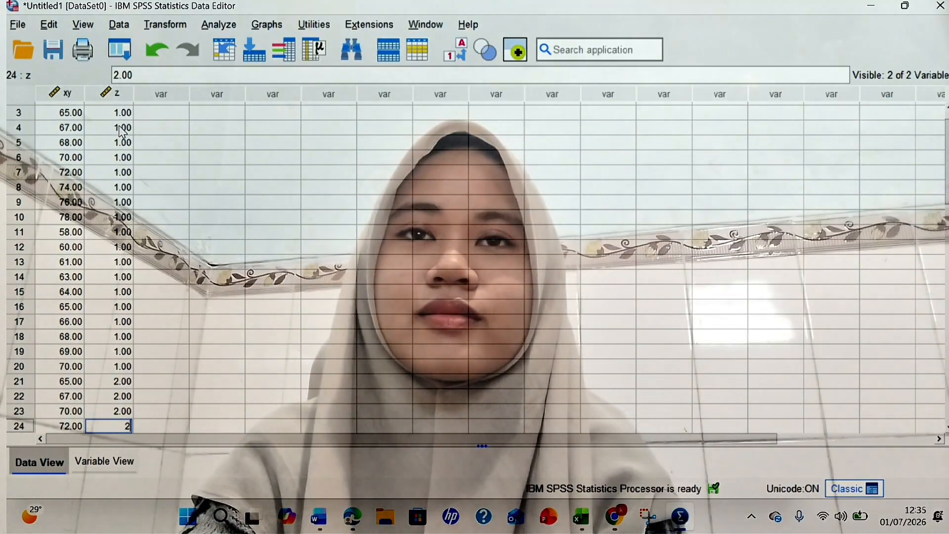
key("Return")
type("2")
key("Return")
type("2")
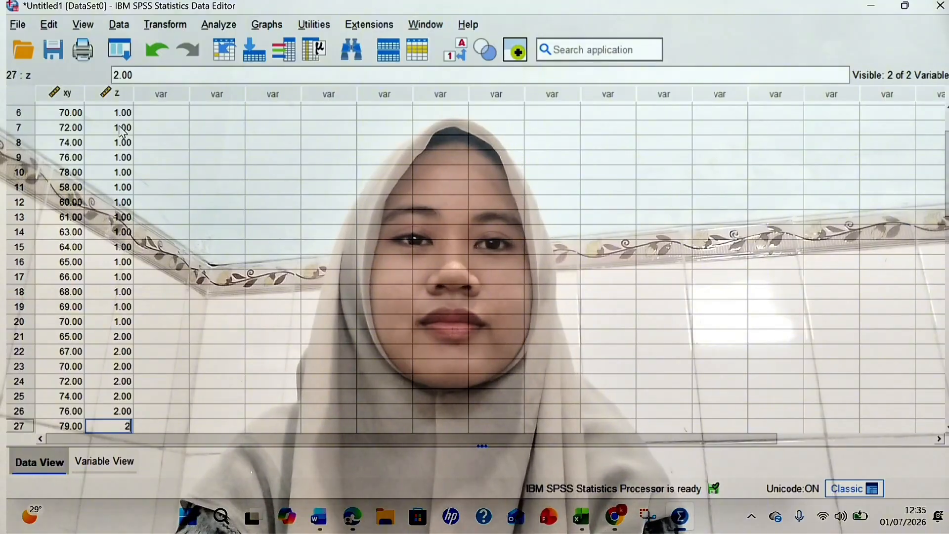
key("Return")
type("2")
key("Return")
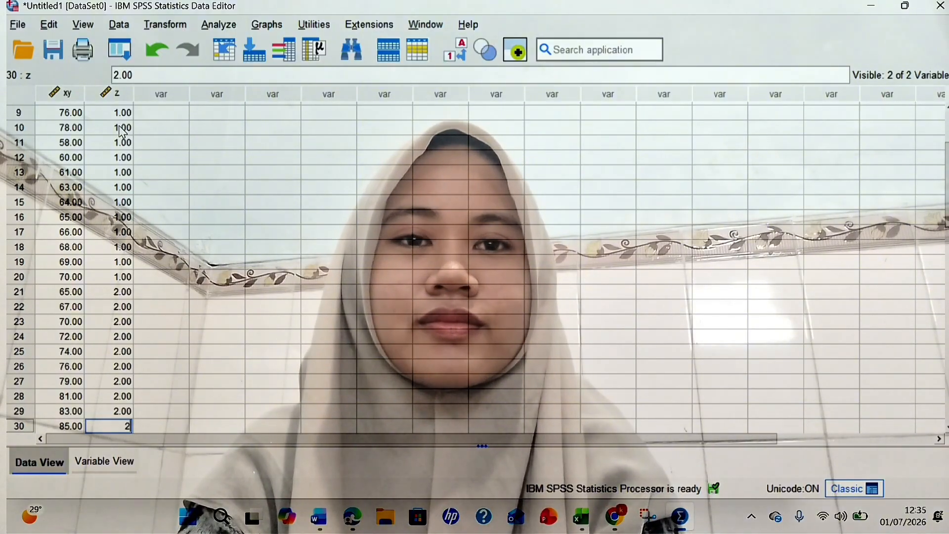
type("2")
key("Return")
type("2")
key("Return")
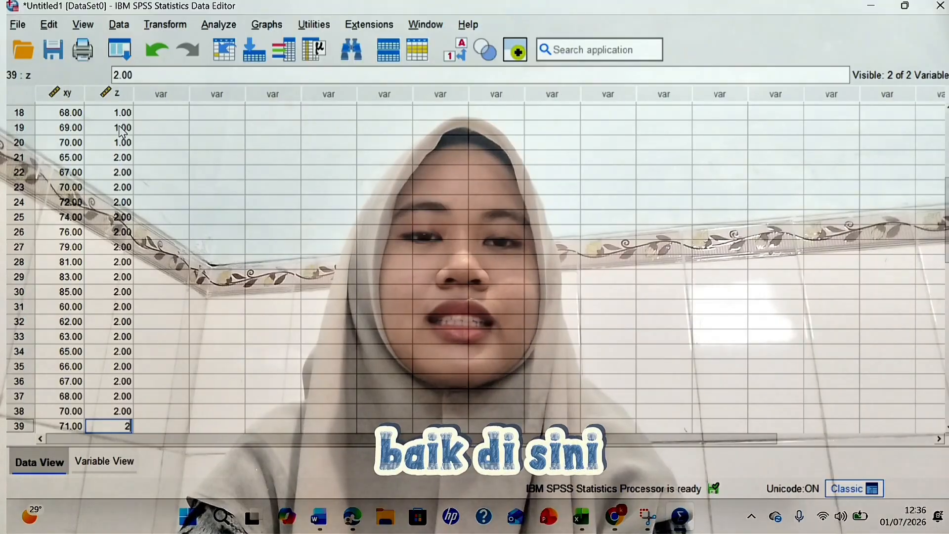
type("2")
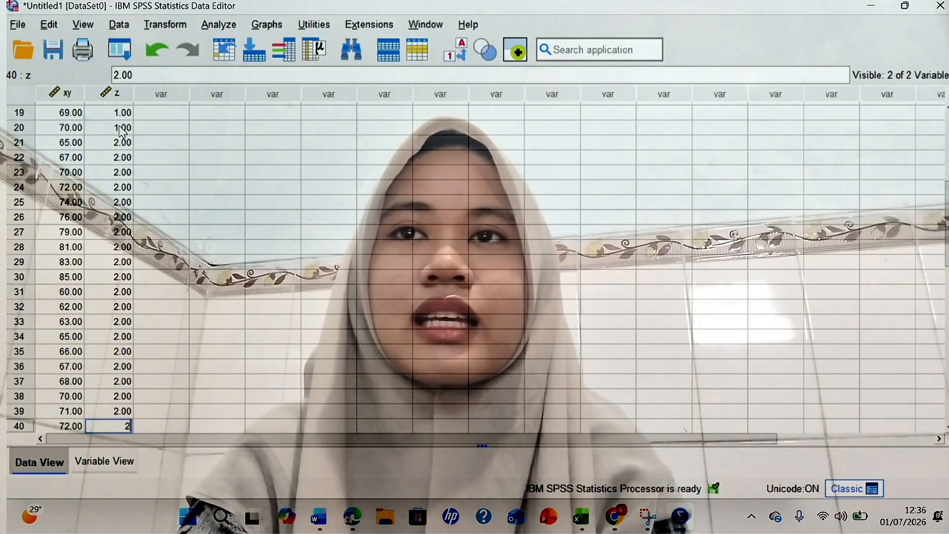
key("Return")
Start an Independent-Samples T Test and set motivasi dan hasil [xy] as the test variable
scroll(200, 146, "up", 6)
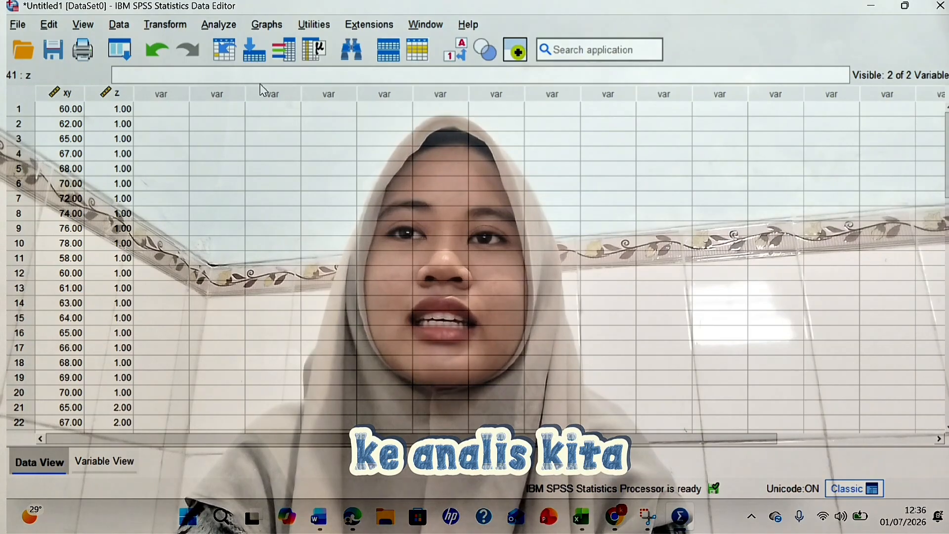
left_click(218, 24)
mouse_move(271, 103)
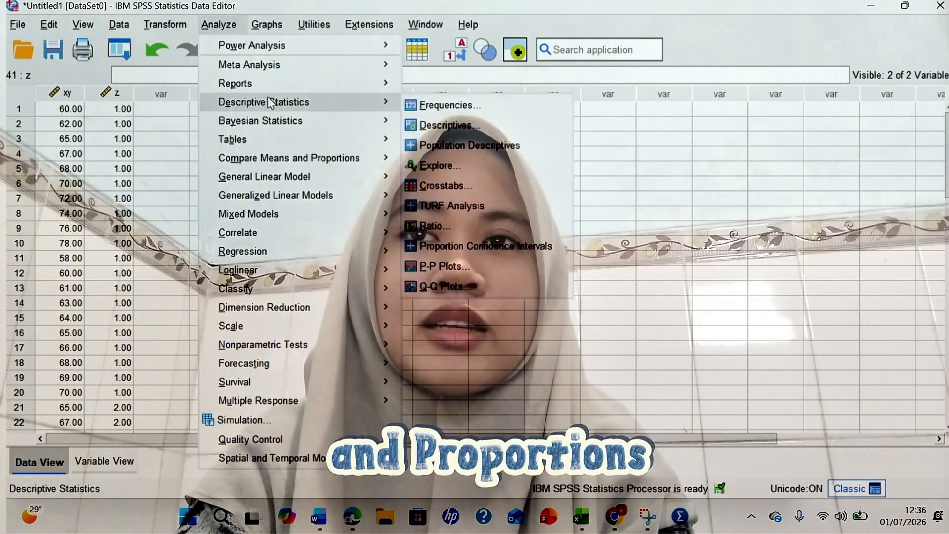
mouse_move(353, 162)
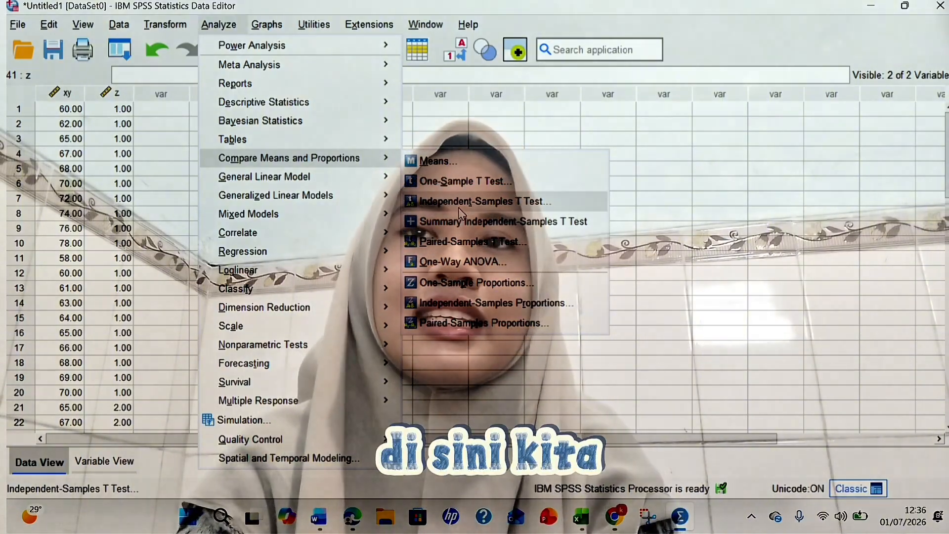
left_click(461, 200)
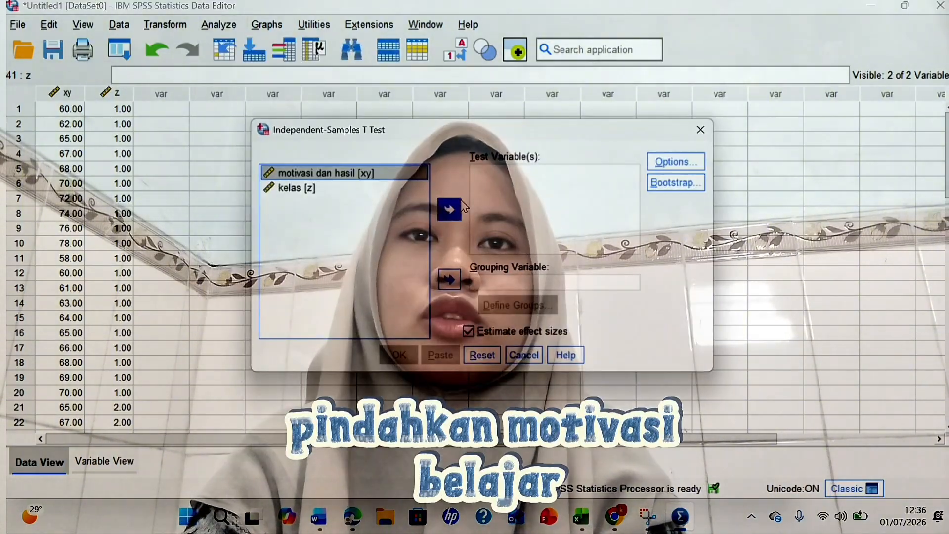
left_click(448, 208)
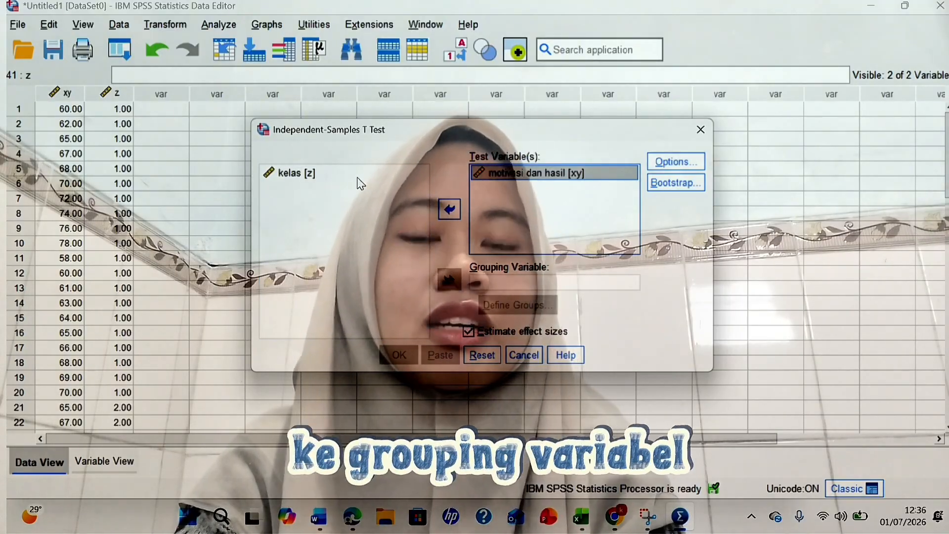
Set kelas [z] as the grouping variable with group values 1 and 2, and run the test
left_click(297, 173)
left_click(451, 281)
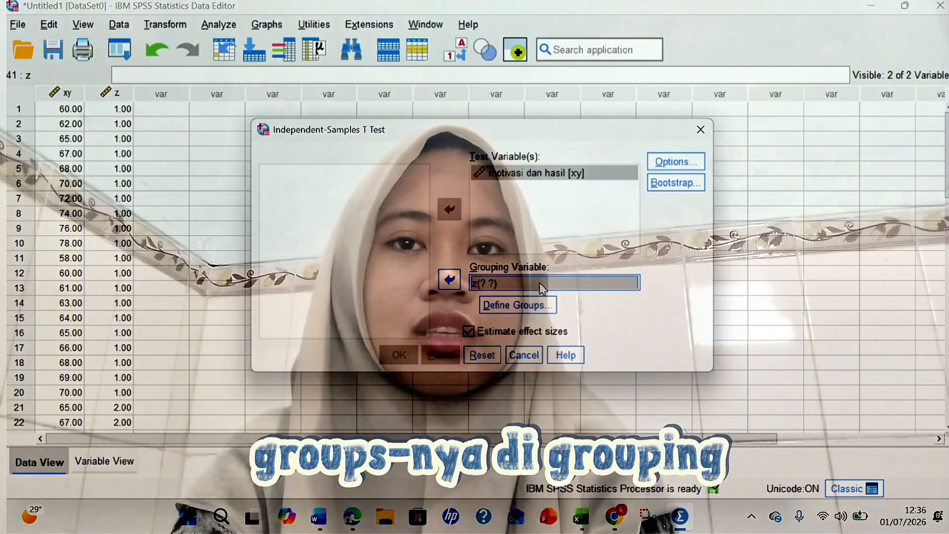
left_click(502, 311)
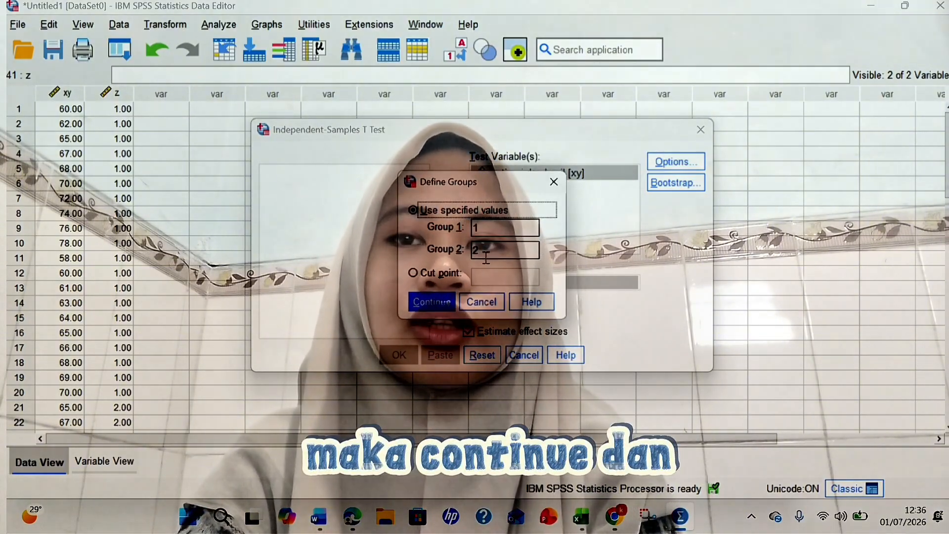
left_click(434, 298)
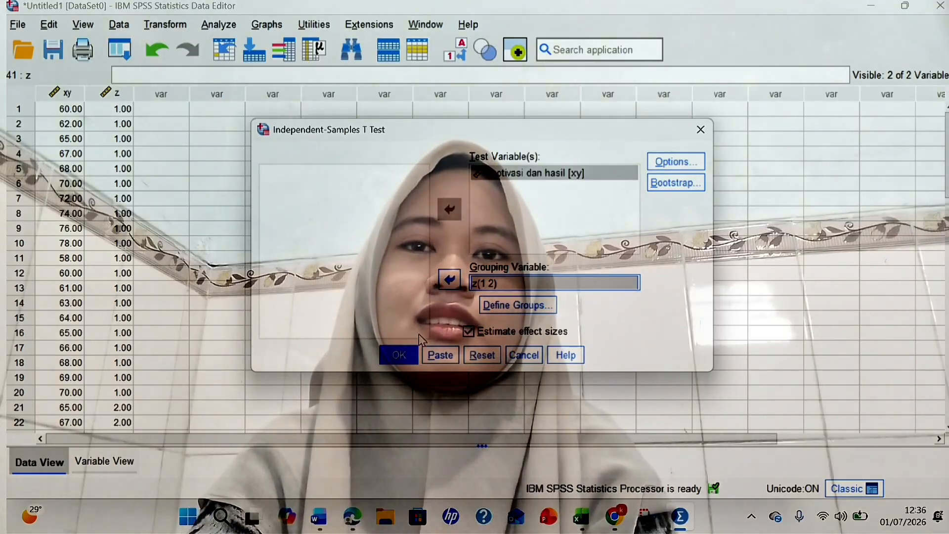
left_click(402, 355)
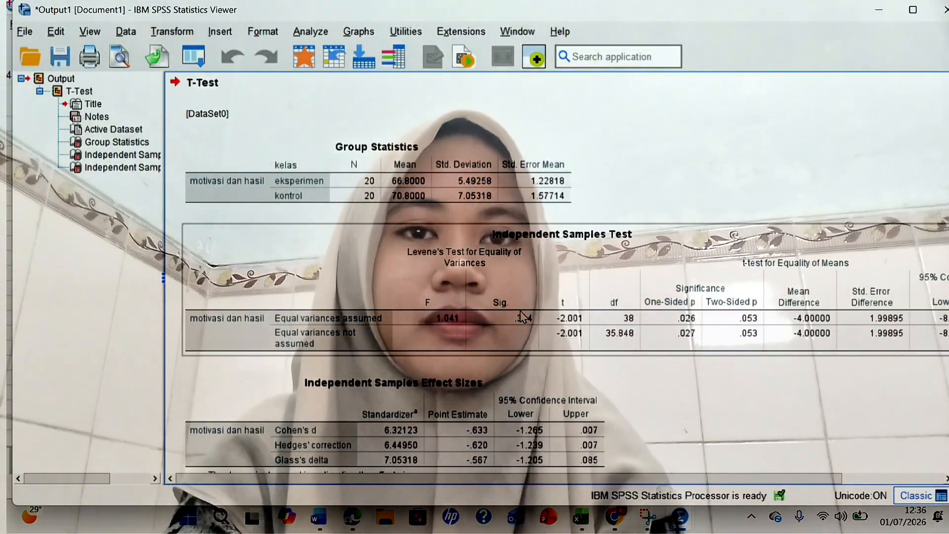
Examine the Independent Samples Test table in the output, including Levene's test and the one-sided and two-sided significance values
scroll(523, 316, "right", 2)
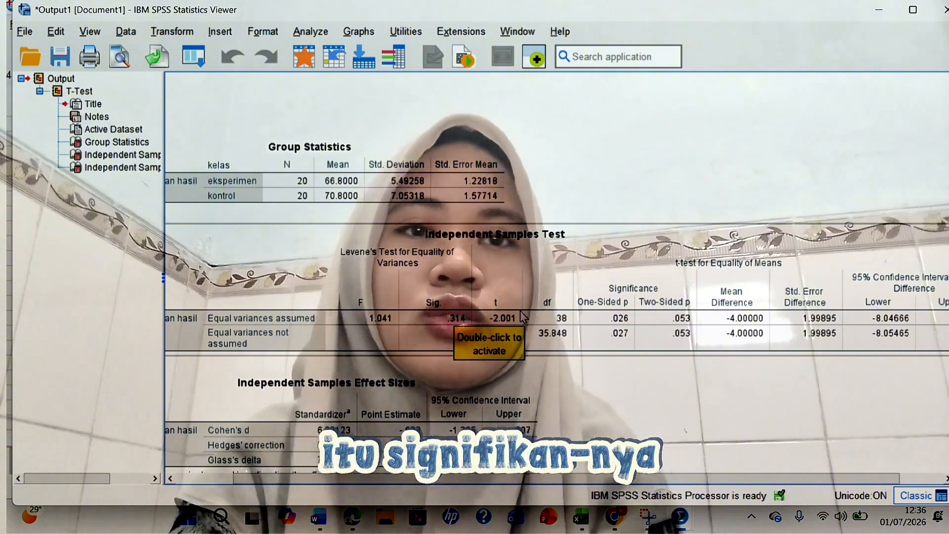
scroll(523, 316, "left", 2)
scroll(521, 316, "down", 2)
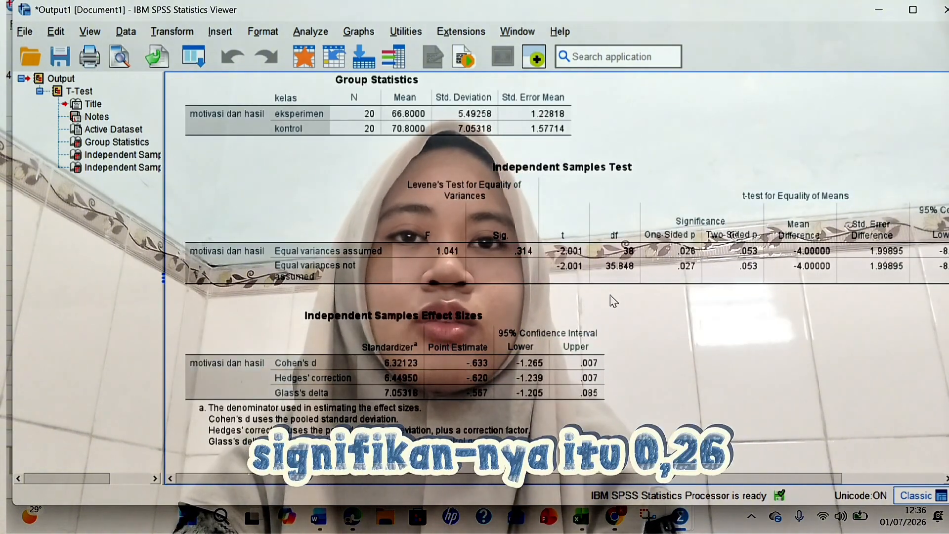
scroll(613, 300, "right", 3)
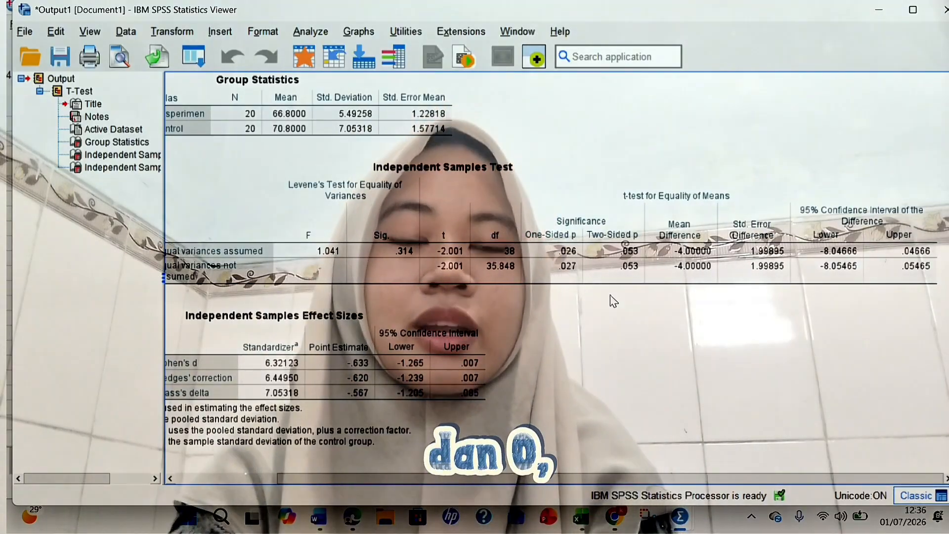
scroll(613, 301, "left", 3)
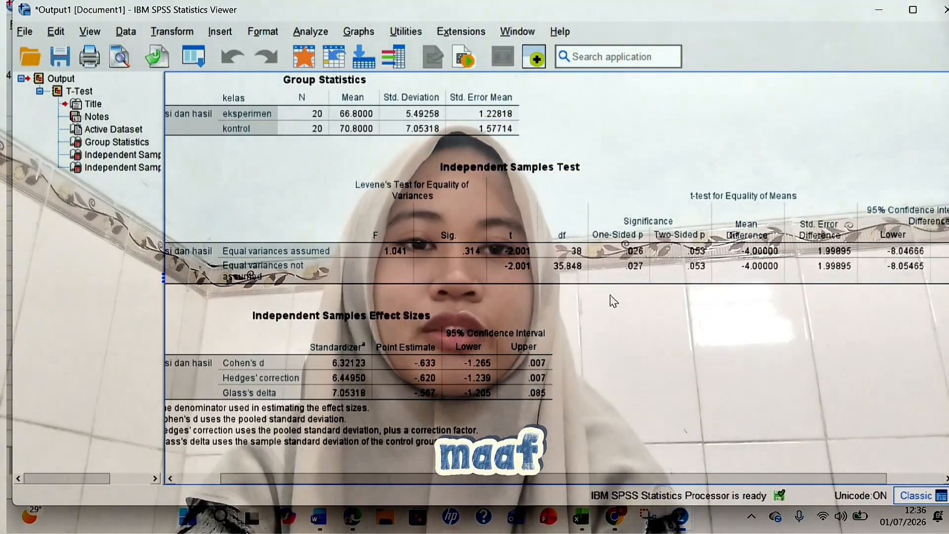
left_click(675, 283)
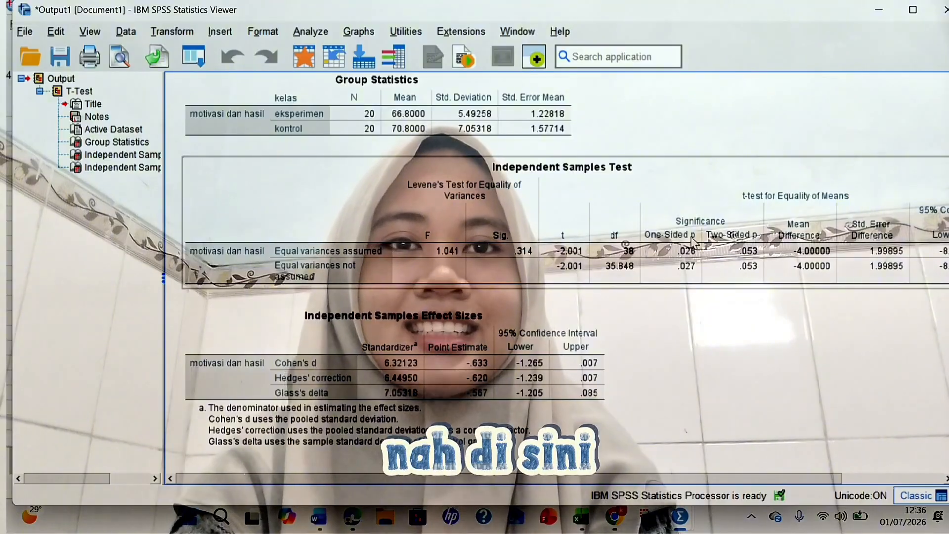